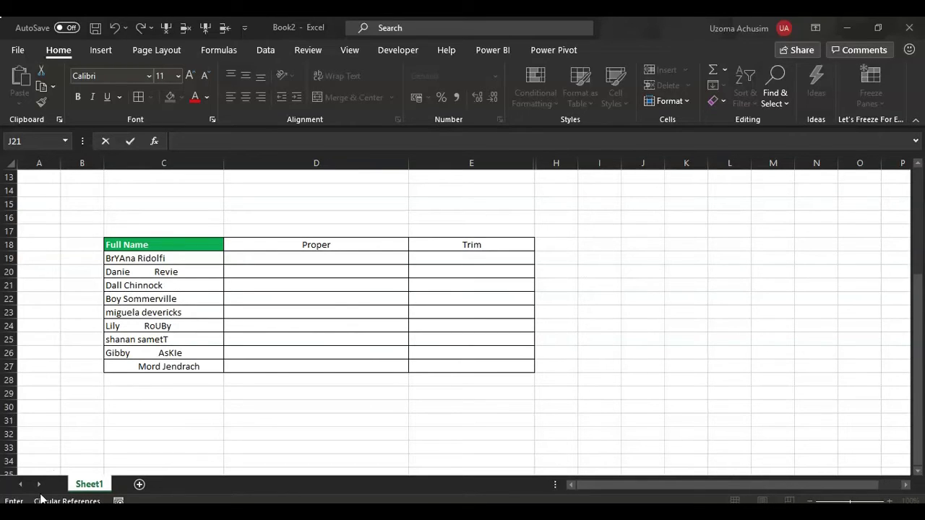
Step: Convert the first full name to proper case by entering =PROPER(C19) in cell D19
left_click(83, 490)
left_click(305, 258)
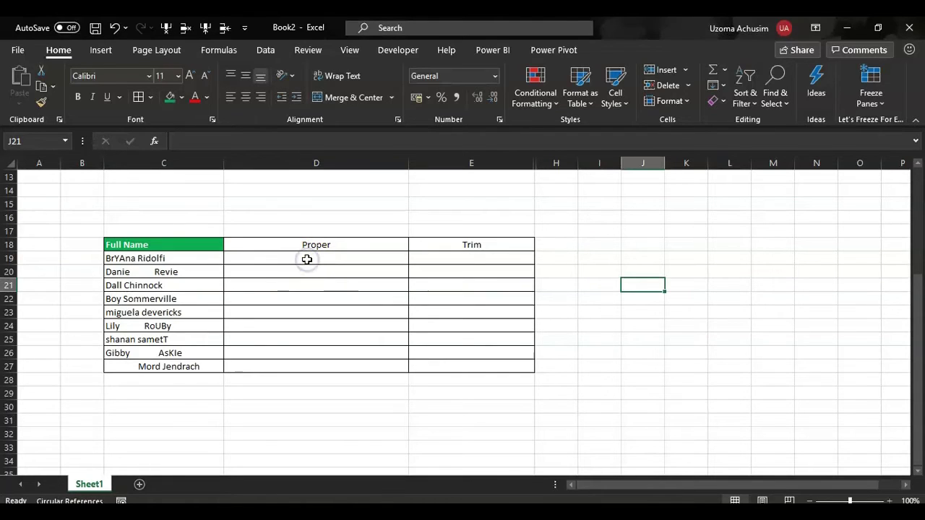
left_click(306, 258)
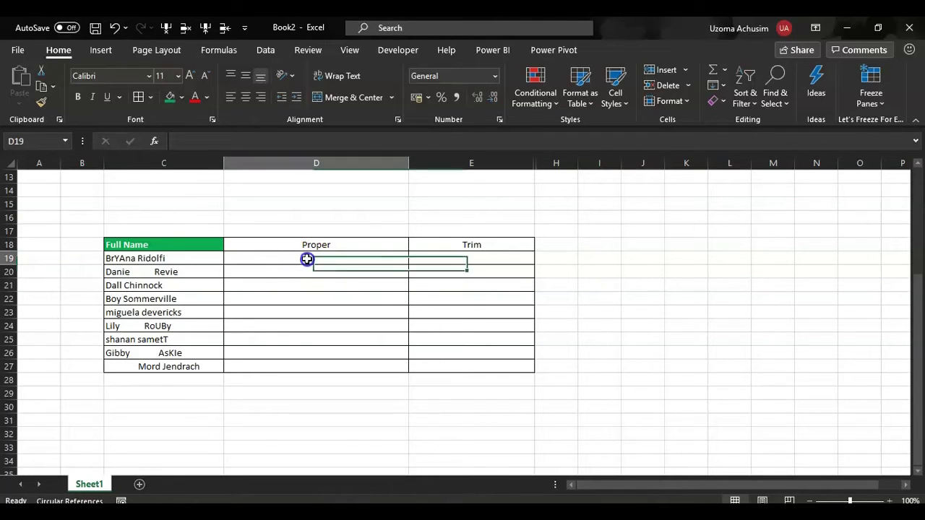
type("=")
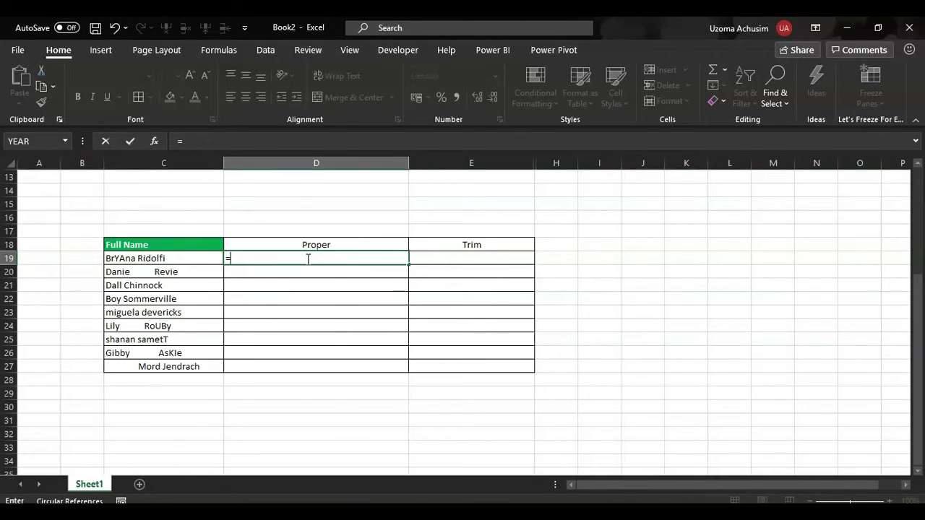
type("proper")
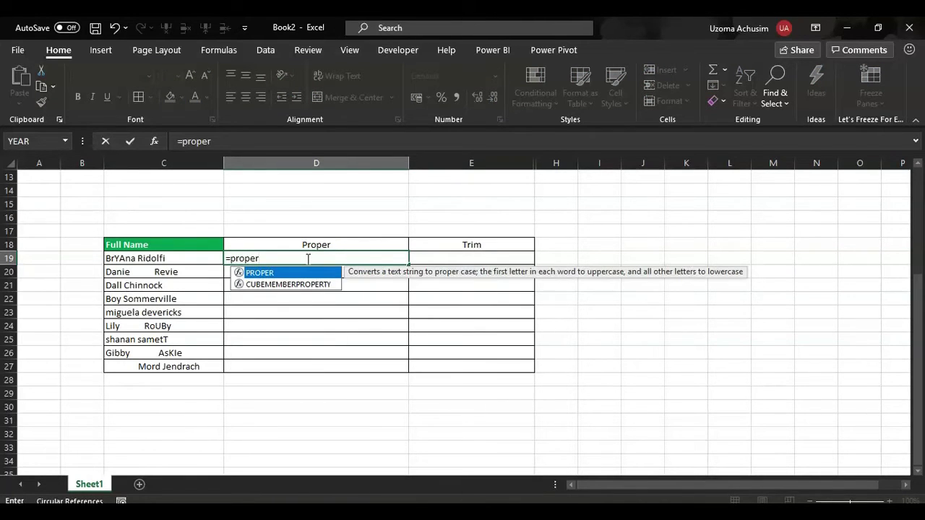
type("(")
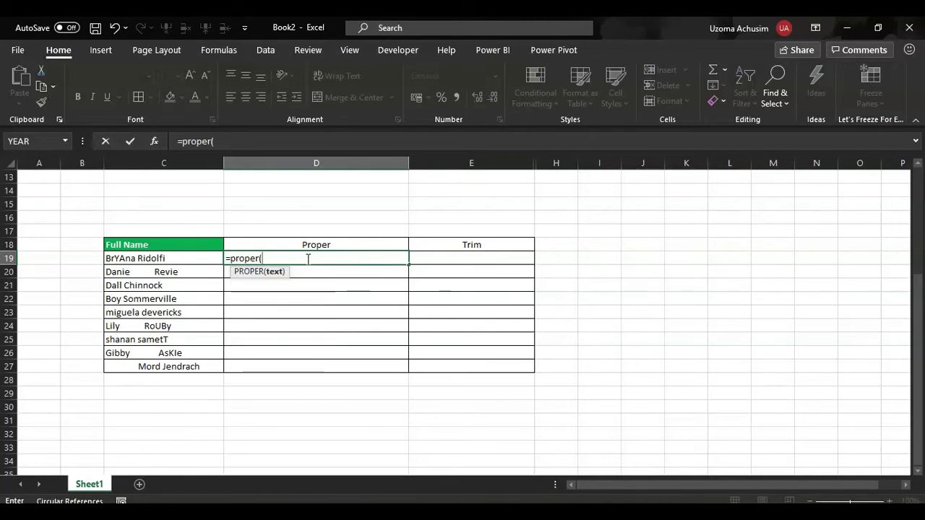
left_click(164, 257)
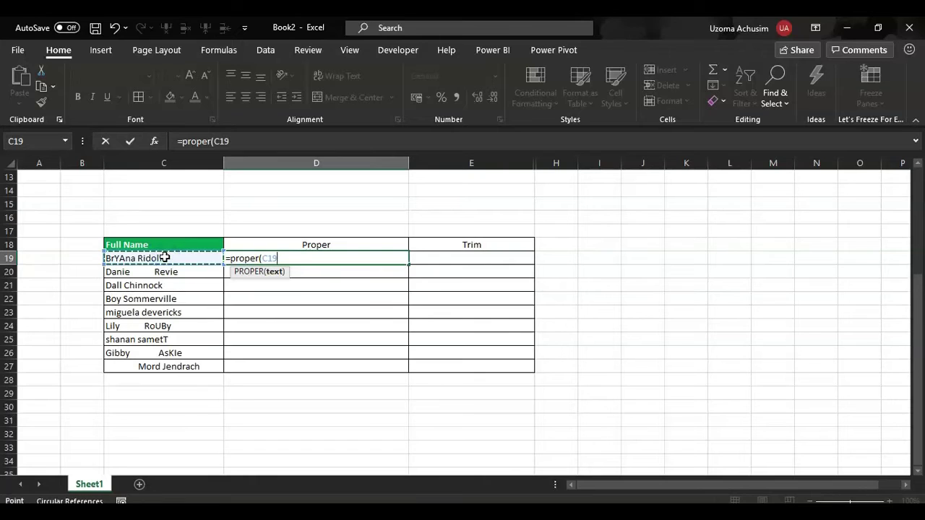
type(")")
key("Return")
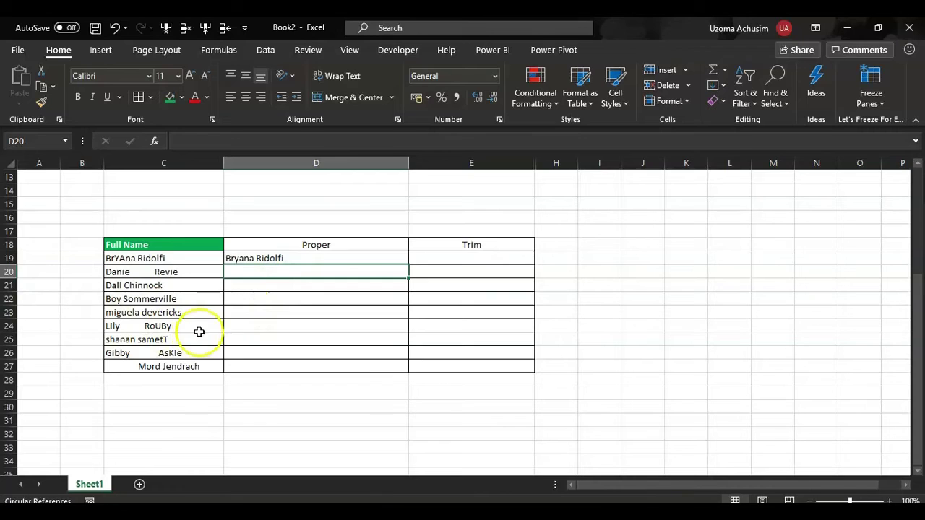
Step: Convert the all-lowercase full name in row 23 to proper case by entering =PROPER(C23) in cell D23
left_click(241, 312)
type("=")
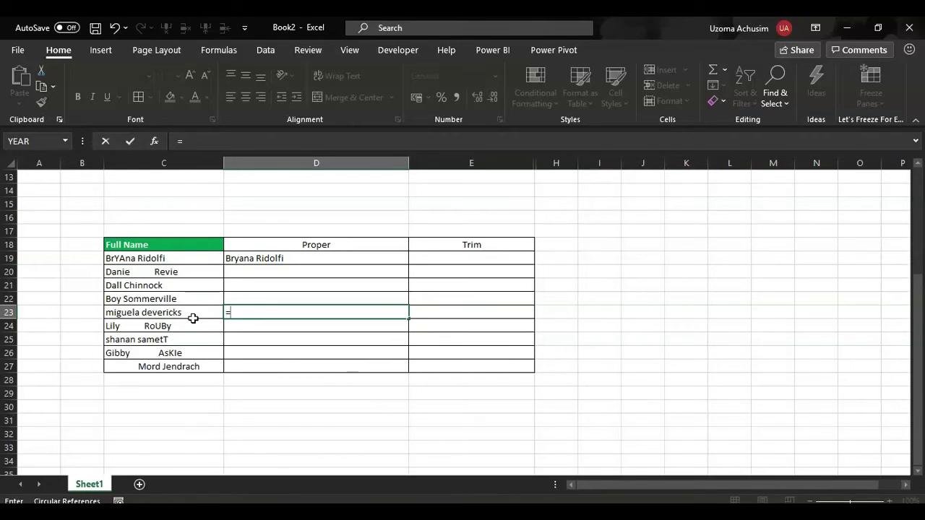
type("proper")
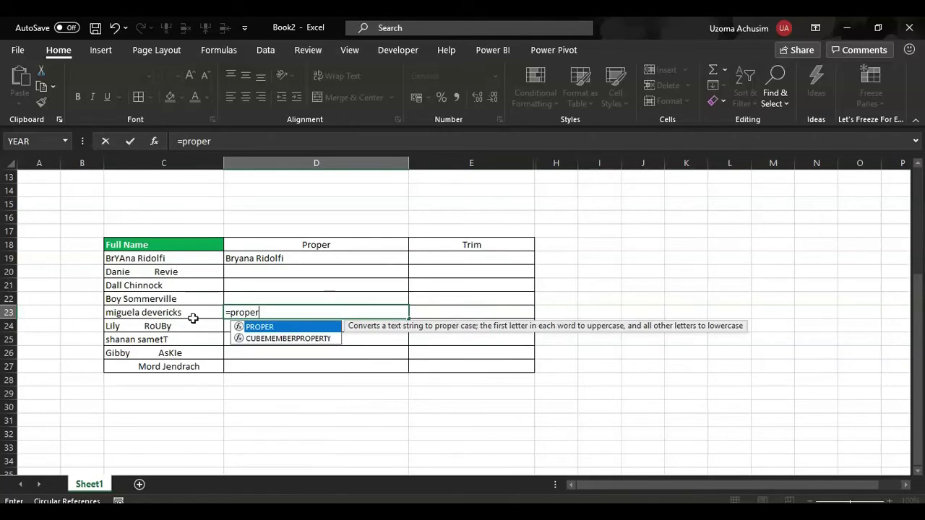
key("Tab")
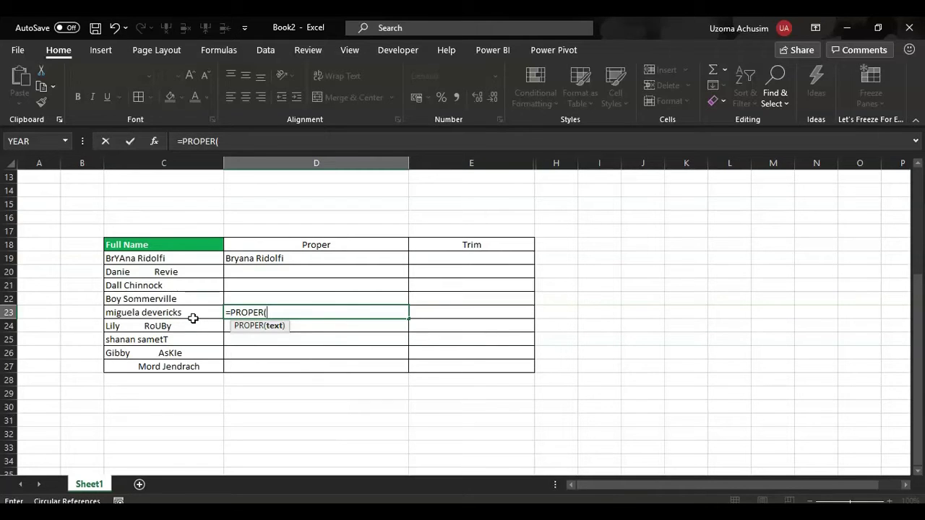
left_click(170, 311)
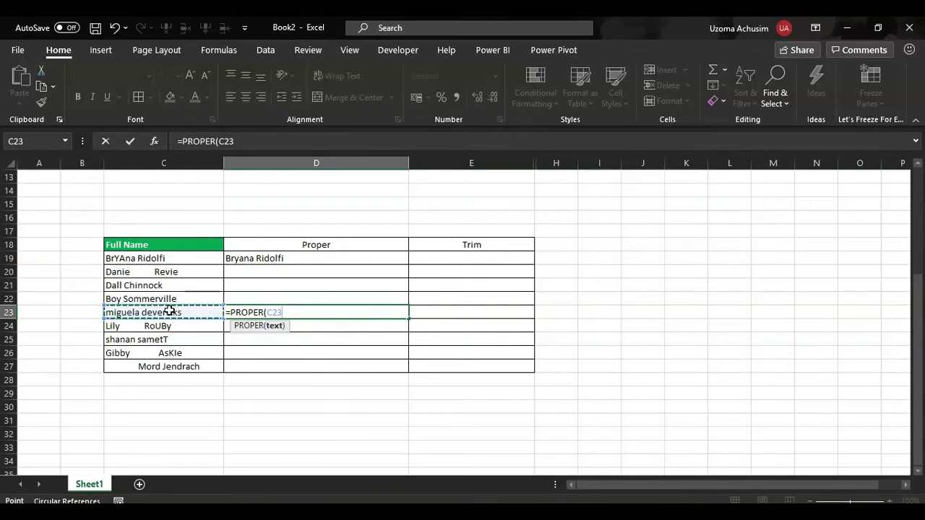
type(")")
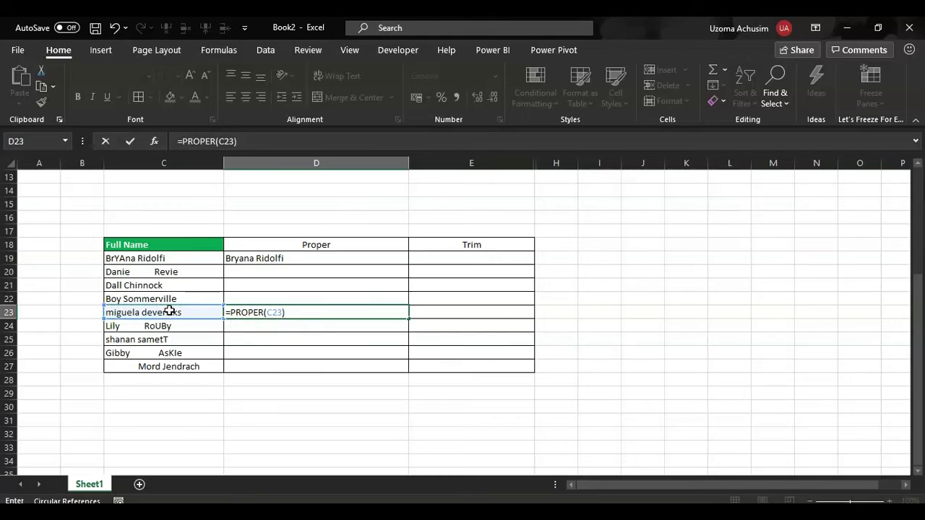
key("Return")
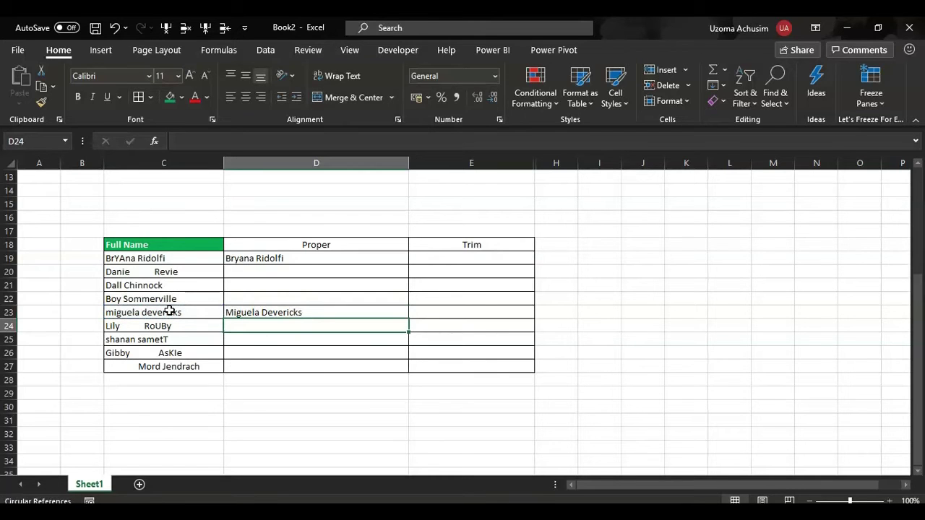
Step: Fill the PROPER formula from D19 down through D27
left_click(287, 257)
left_click_drag(408, 267, 400, 367)
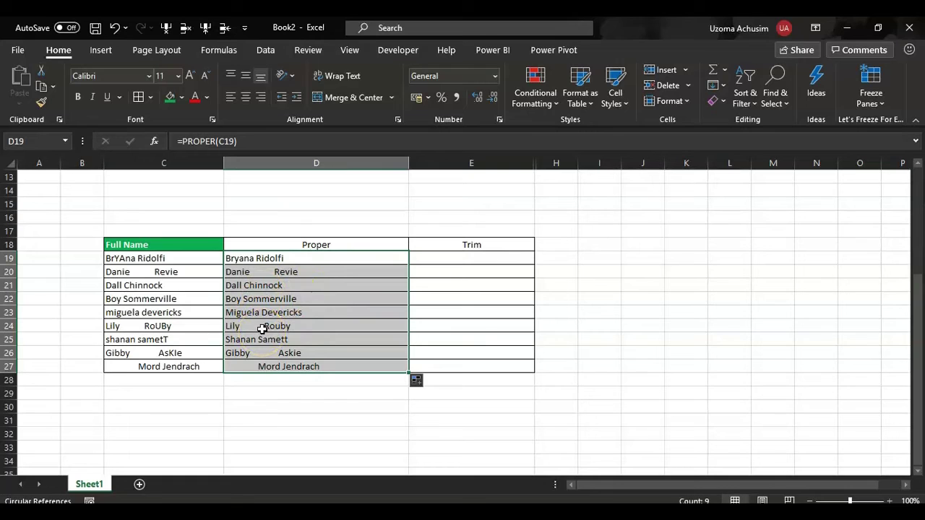
Step: Examine the leading spaces in C27 and D27 and the extra spaces between the names in D20
left_click(248, 367)
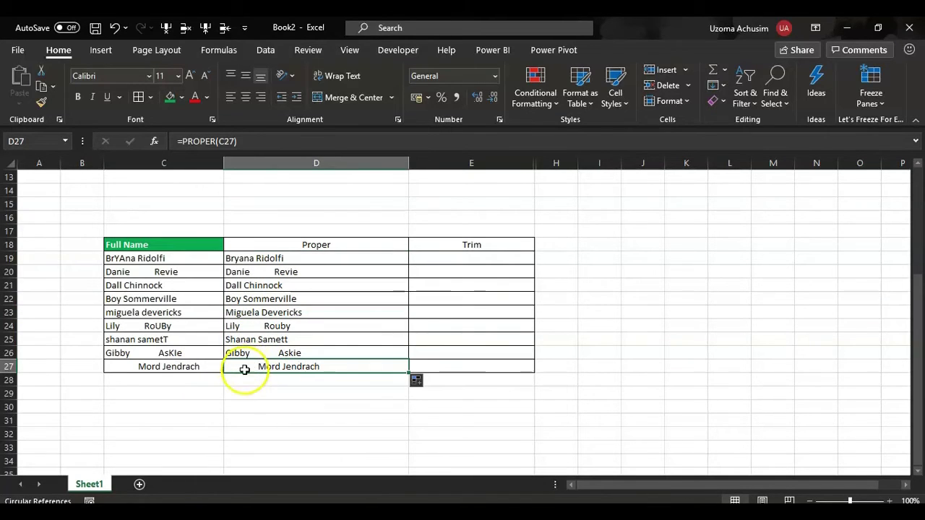
double_click(108, 366)
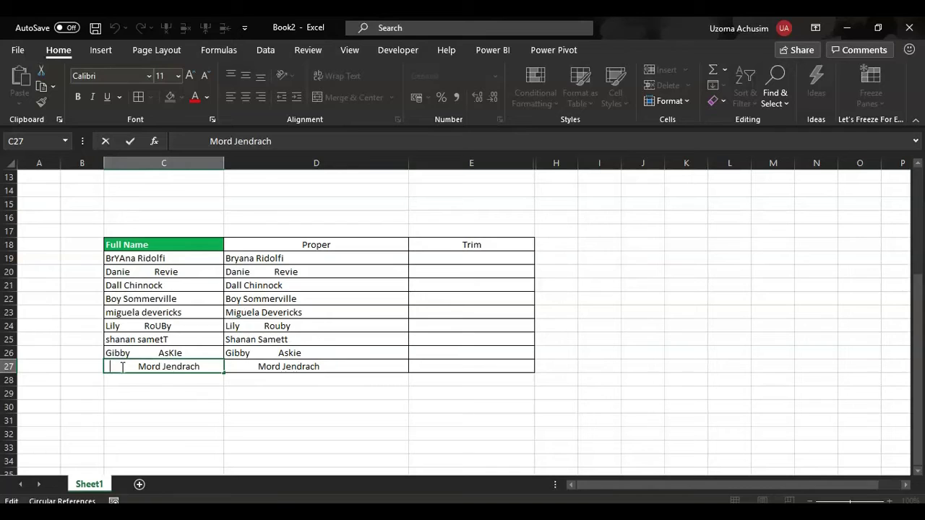
left_click(137, 366)
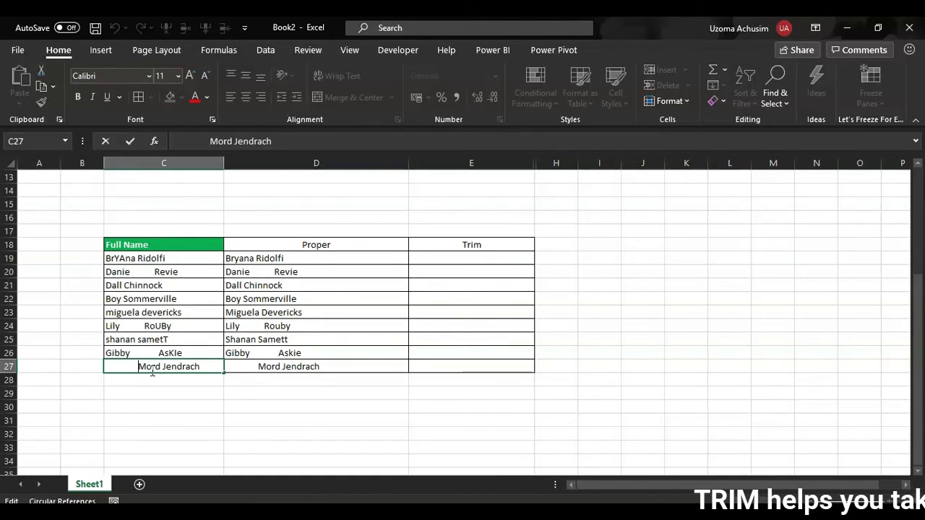
left_click(466, 272)
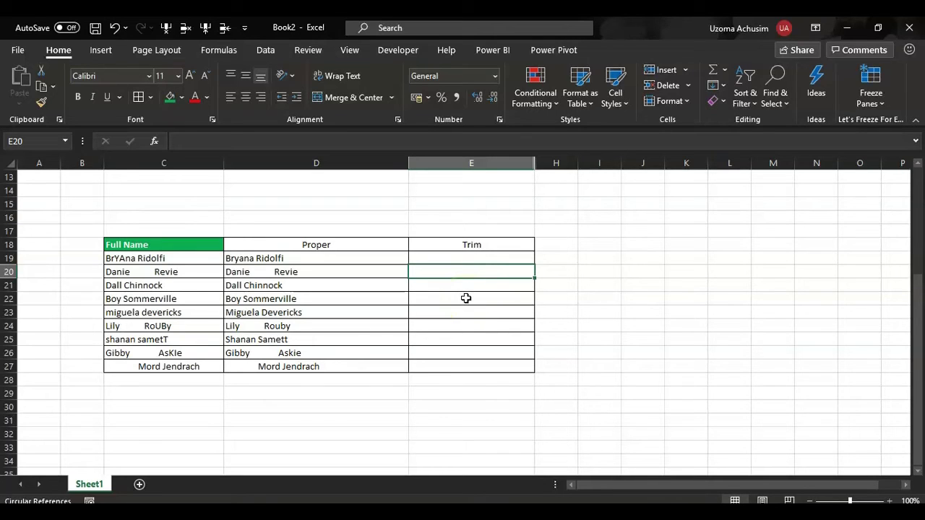
left_click(274, 272)
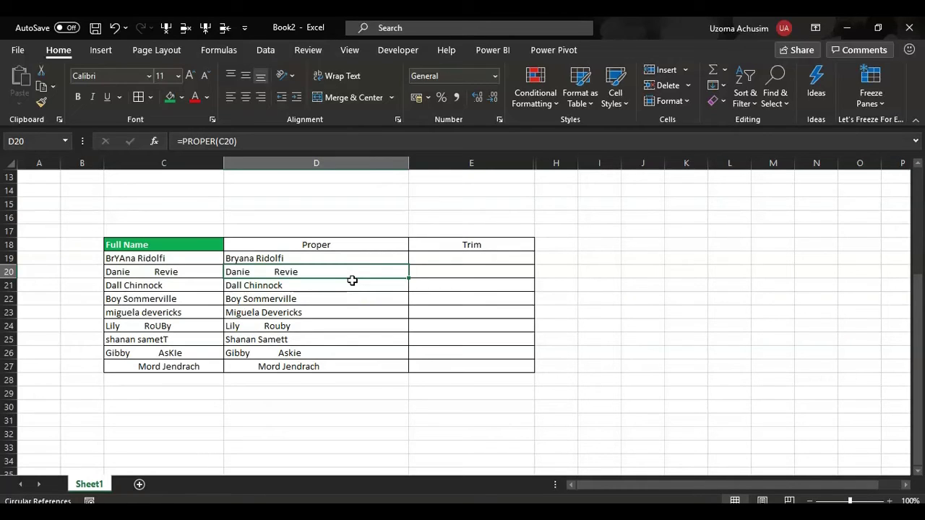
Step: Remove the extra spaces from the proper-case name in row 20 by entering +TRIM(D20) in cell E20, and check the formula in D20
left_click(499, 269)
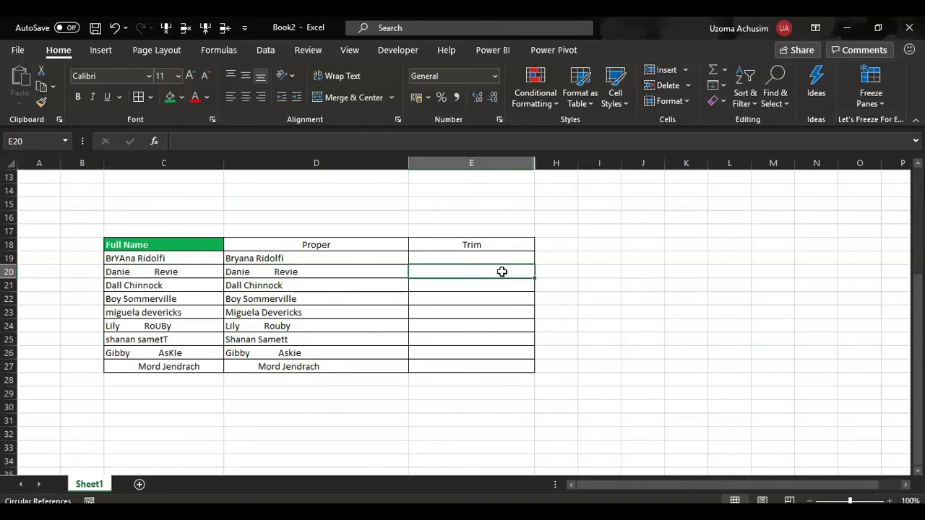
type("+")
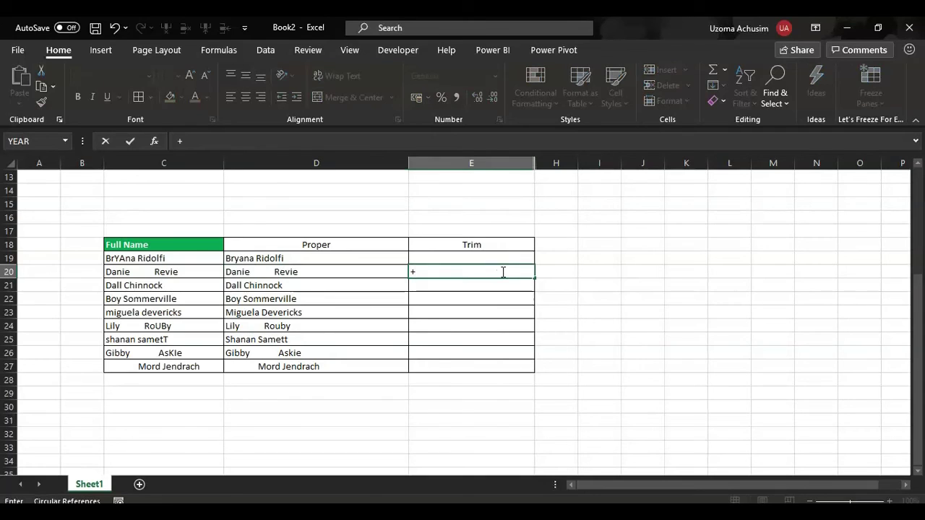
type("trim")
key("Tab")
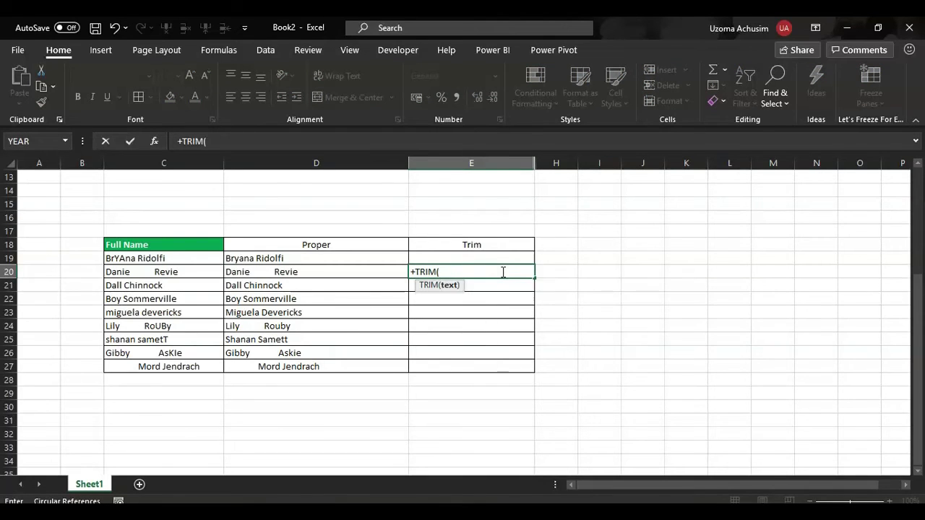
left_click(306, 272)
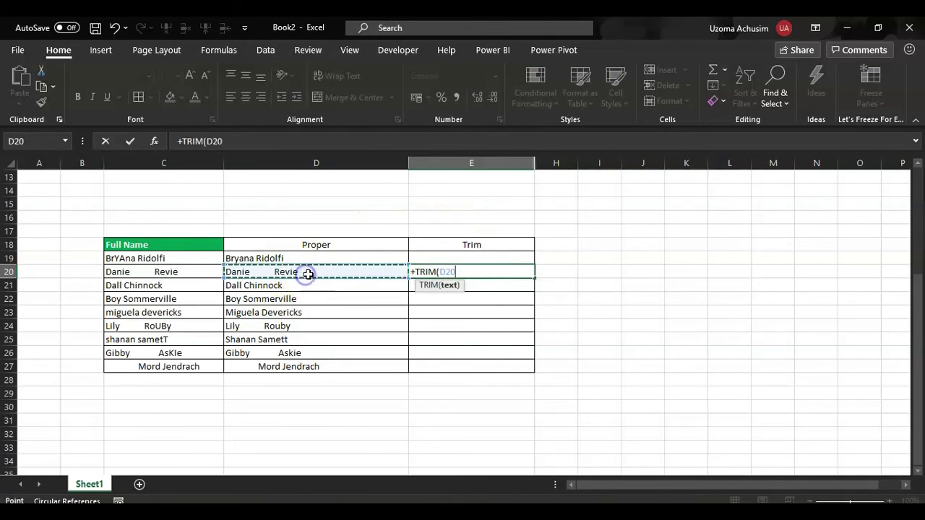
type(")")
key("Return")
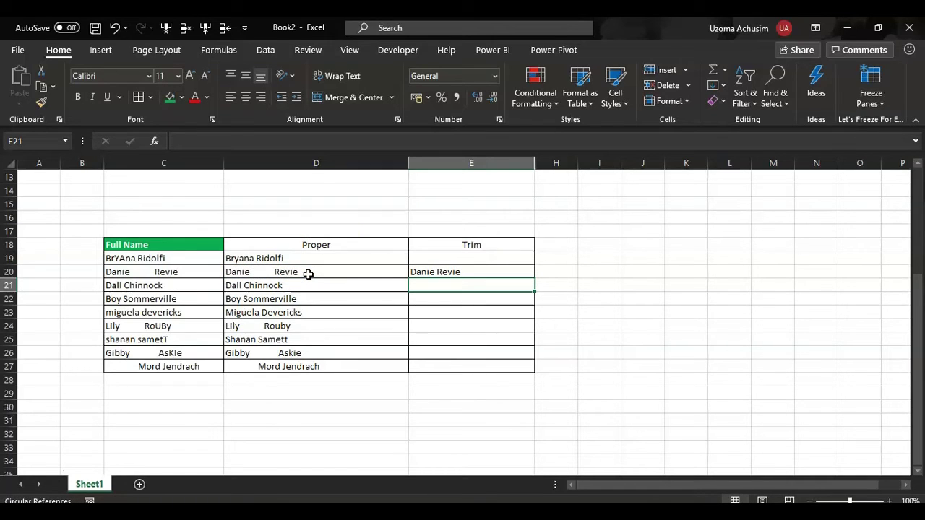
double_click(259, 272)
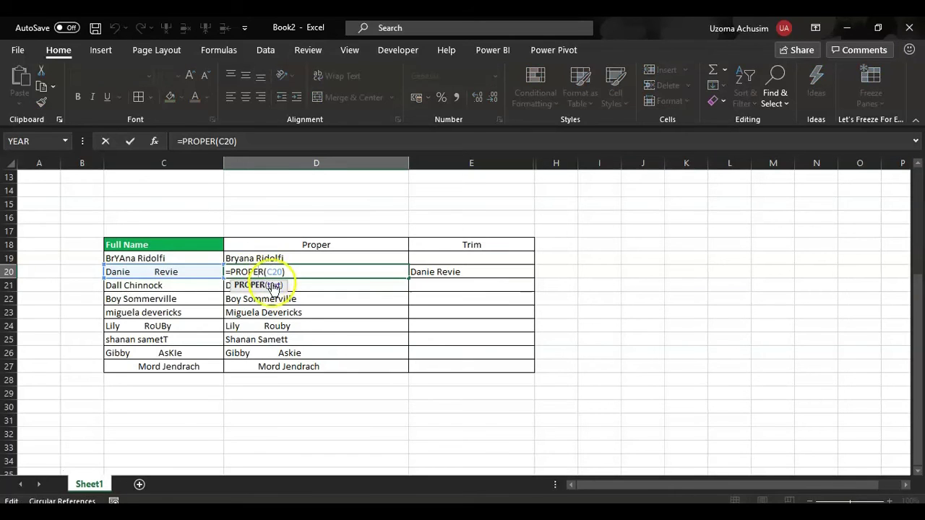
key("Escape")
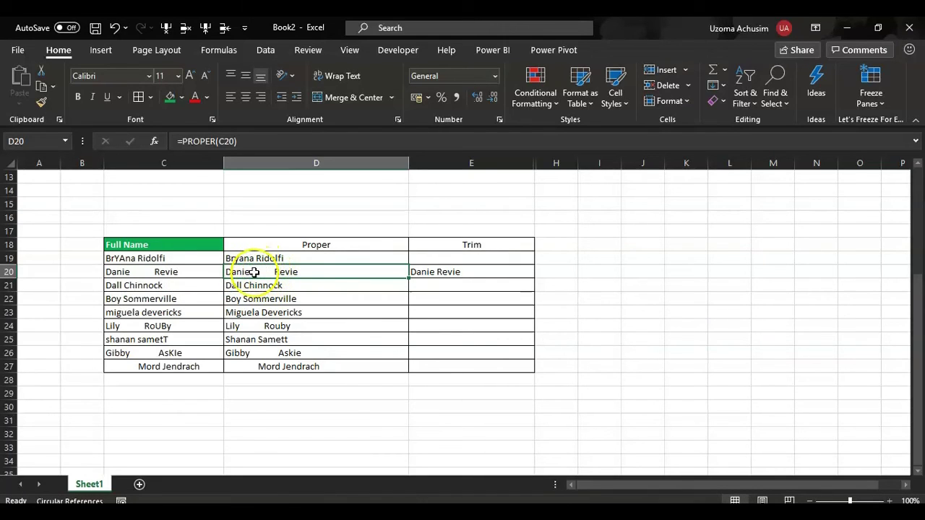
Step: Enter the formula +TRIM(D19) in cell E19 to trim the first proper-case name
left_click(465, 261)
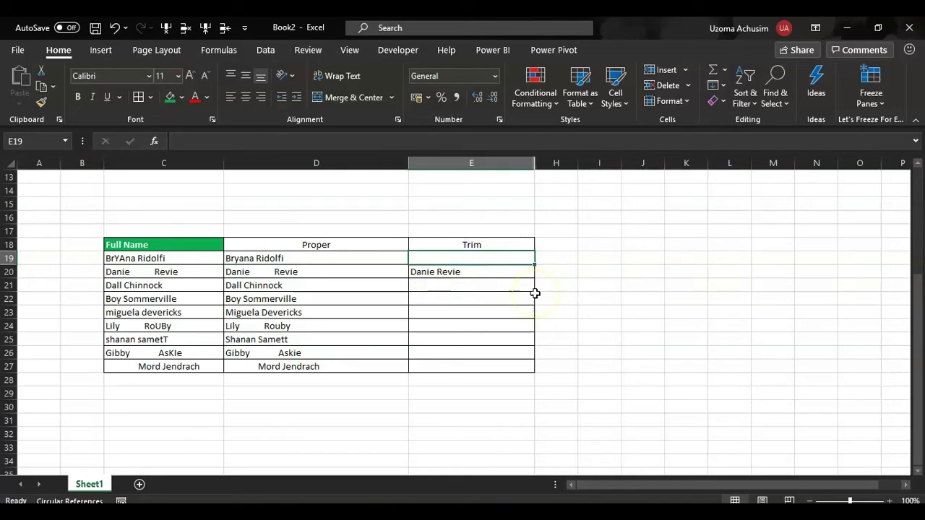
type("+tr")
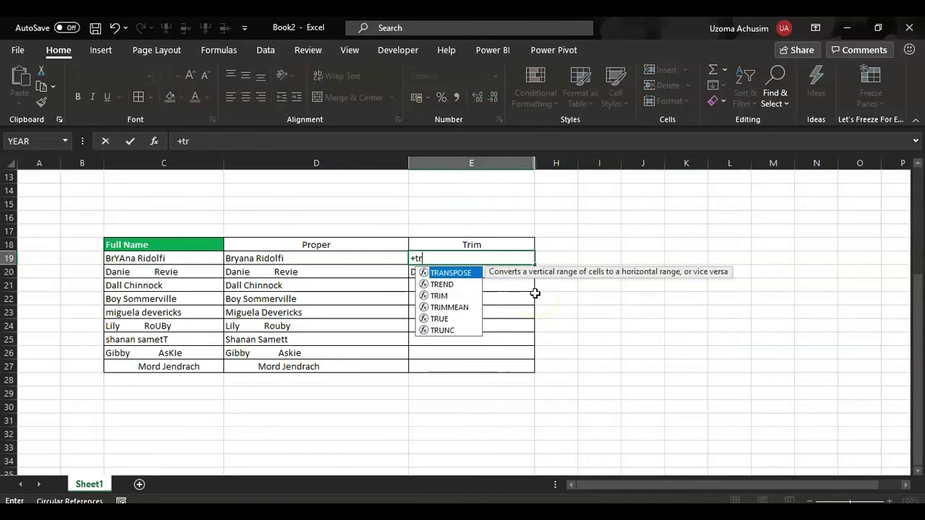
type("im(")
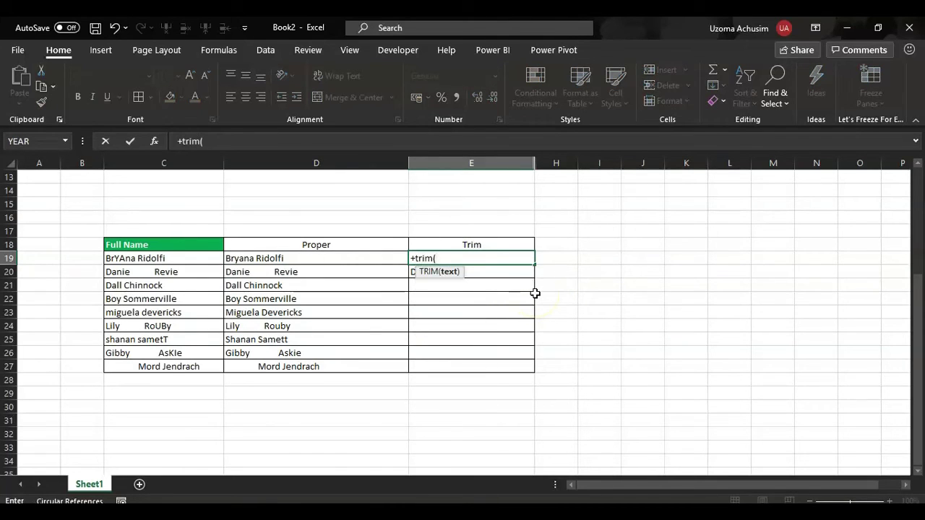
left_click(292, 257)
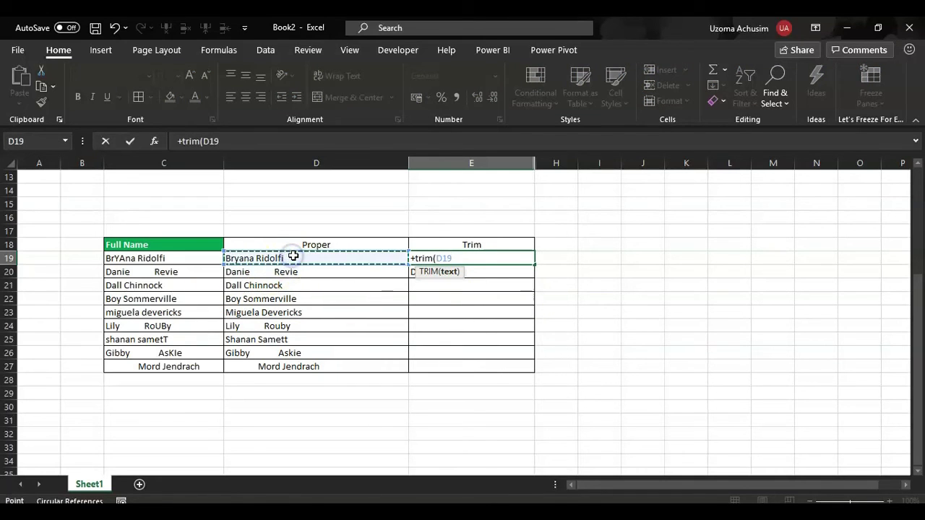
key("Return")
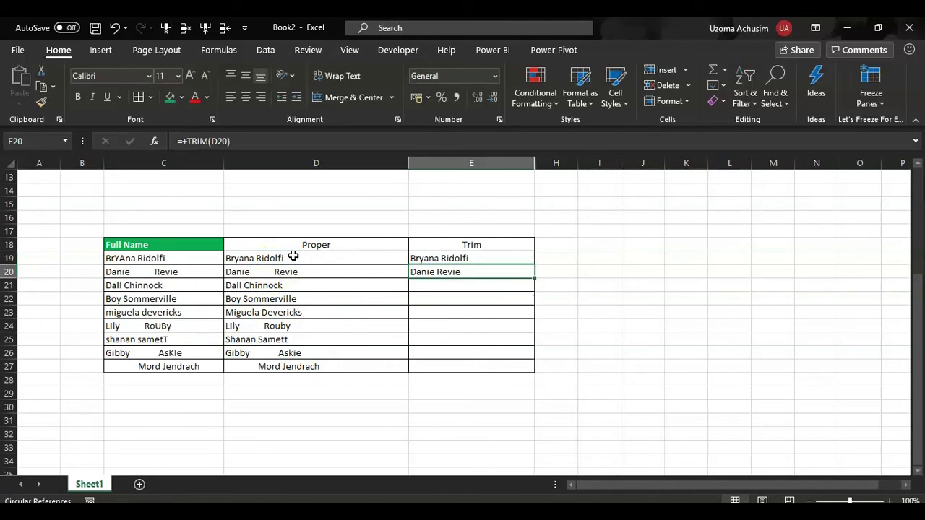
Step: Fill the TRIM formula from E19 down through E27
left_click(503, 258)
left_click_drag(537, 265, 537, 372)
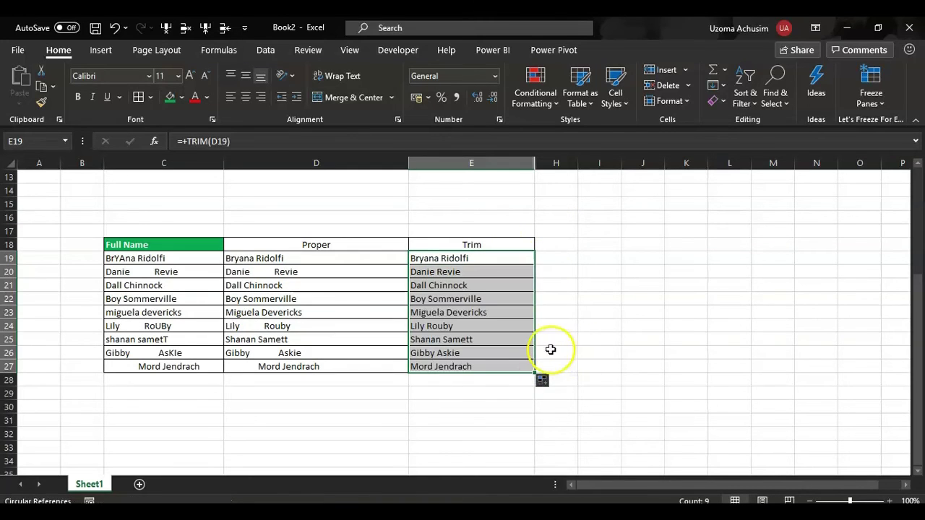
left_click(556, 341)
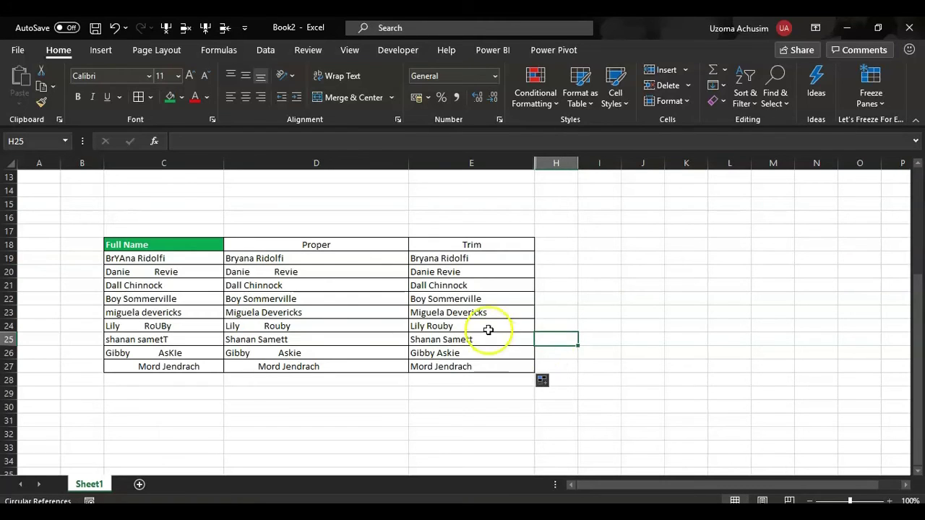
Step: Compare the original names in C19:C27 with the results in the Proper and Trim columns
left_click_drag(134, 258, 148, 360)
left_click(273, 259)
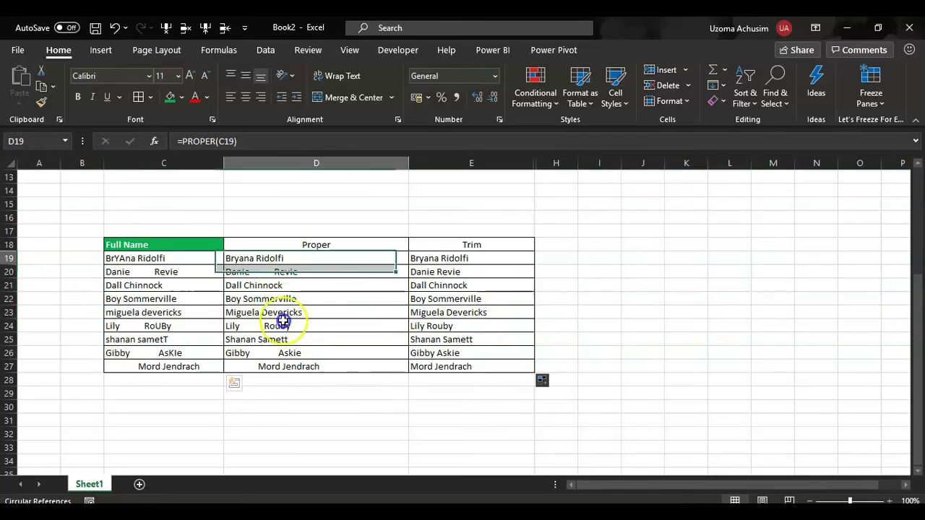
left_click_drag(282, 321, 285, 371)
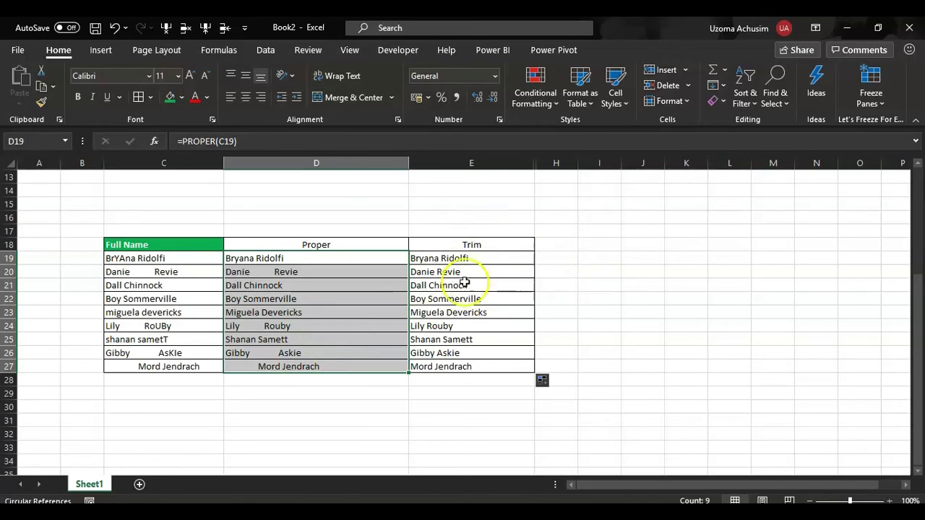
left_click_drag(467, 257, 473, 367)
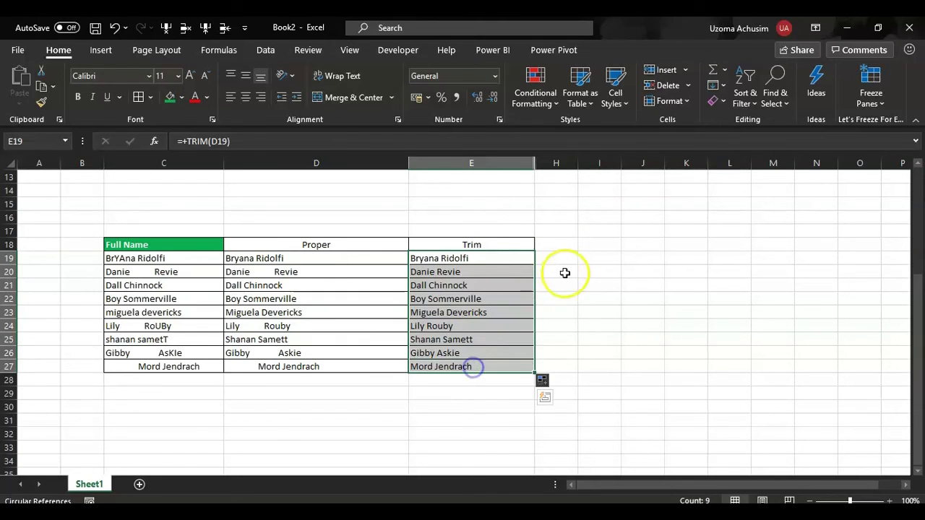
left_click(583, 274)
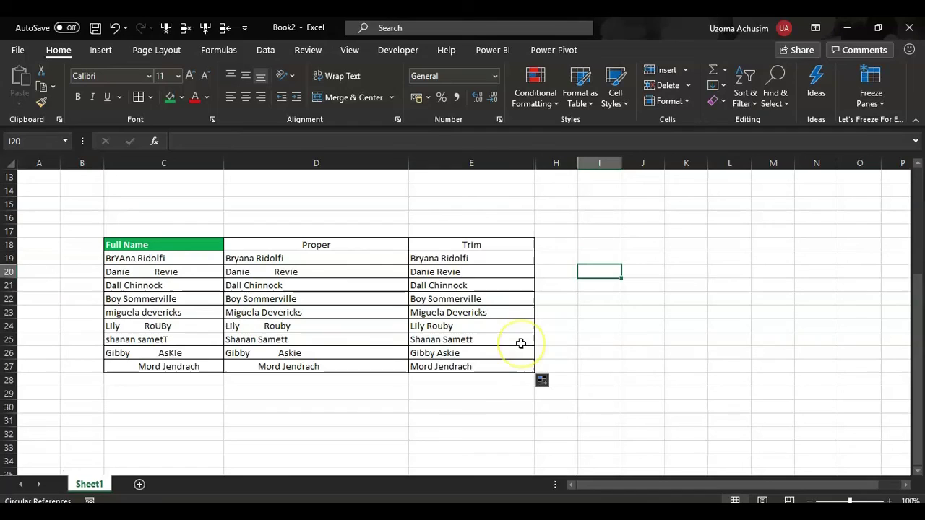